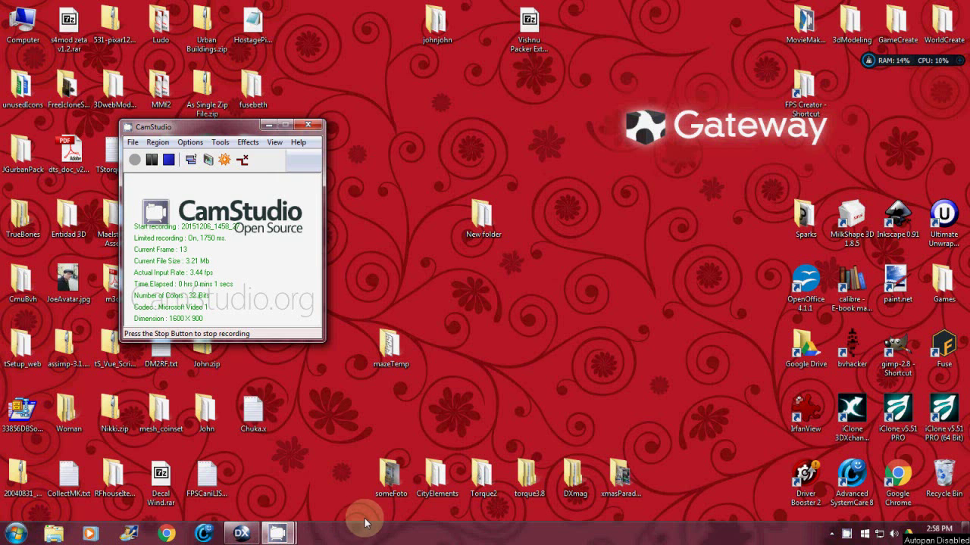
- Restore the DX Studio editor window holding the Chuka_1 scene from the taskbar
{"action": "left_click", "coordinate": [243, 534]}
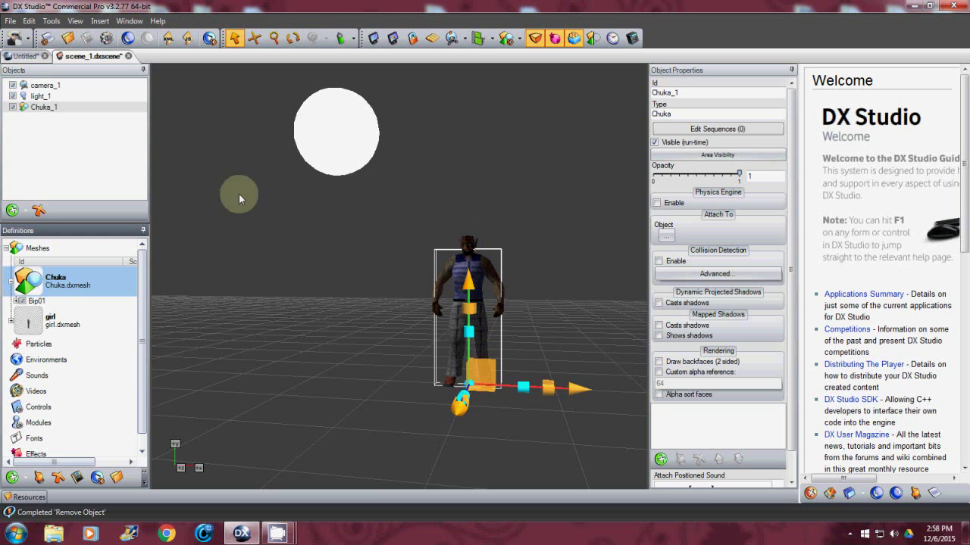
- Open Edit Animations for the Chuka mesh and preview AnimationSet0 (99.88 s) playing
{"action": "right_click", "coordinate": [67, 284]}
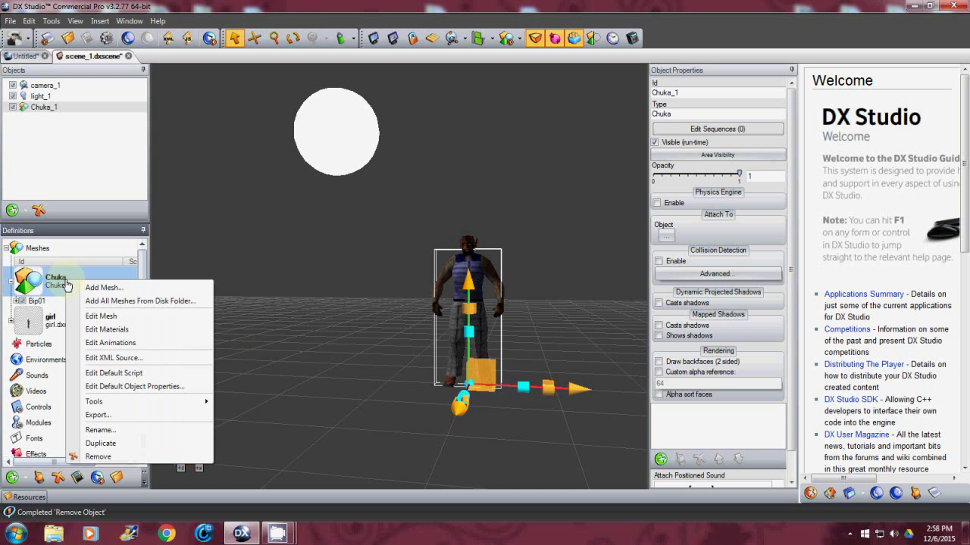
{"action": "left_click", "coordinate": [118, 344]}
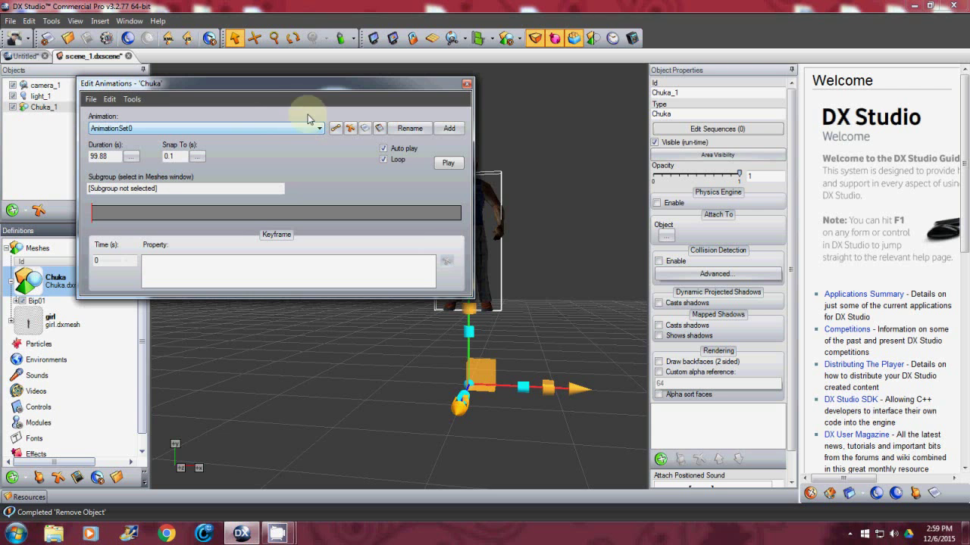
{"action": "left_click_drag", "start_coordinate": [305, 83], "coordinate": [236, 90]}
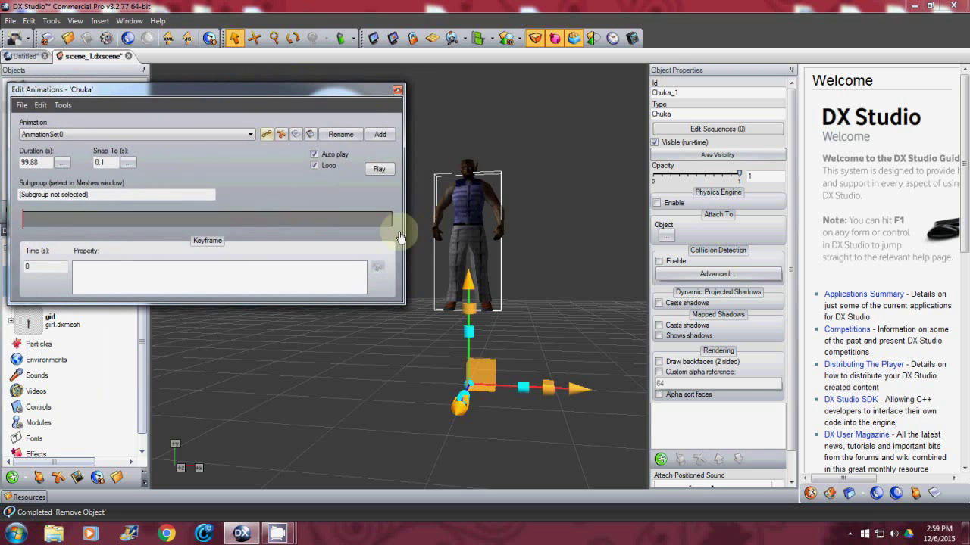
{"action": "left_click", "coordinate": [376, 170]}
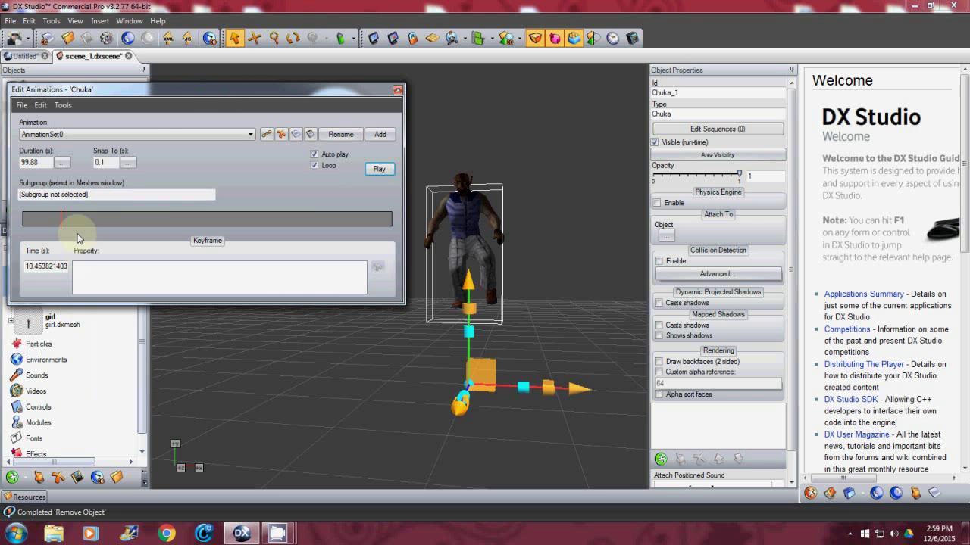
{"action": "left_click_drag", "start_coordinate": [134, 90], "coordinate": [670, 234]}
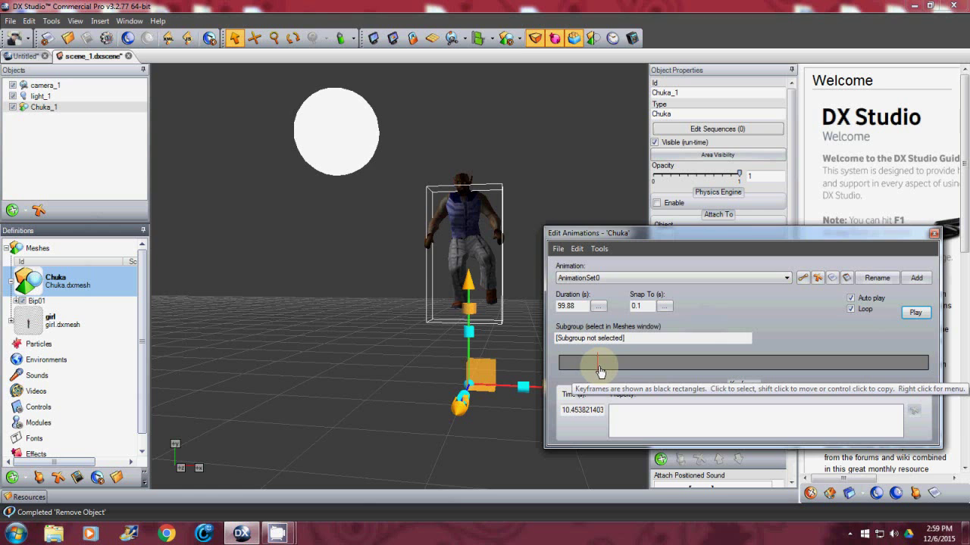
- Scrub AnimationSet0 between about 10.8 and 13 seconds, settling the split point at 12.6 s
{"action": "left_click", "coordinate": [600, 372]}
{"action": "left_click_drag", "start_coordinate": [600, 372], "coordinate": [605, 371]}
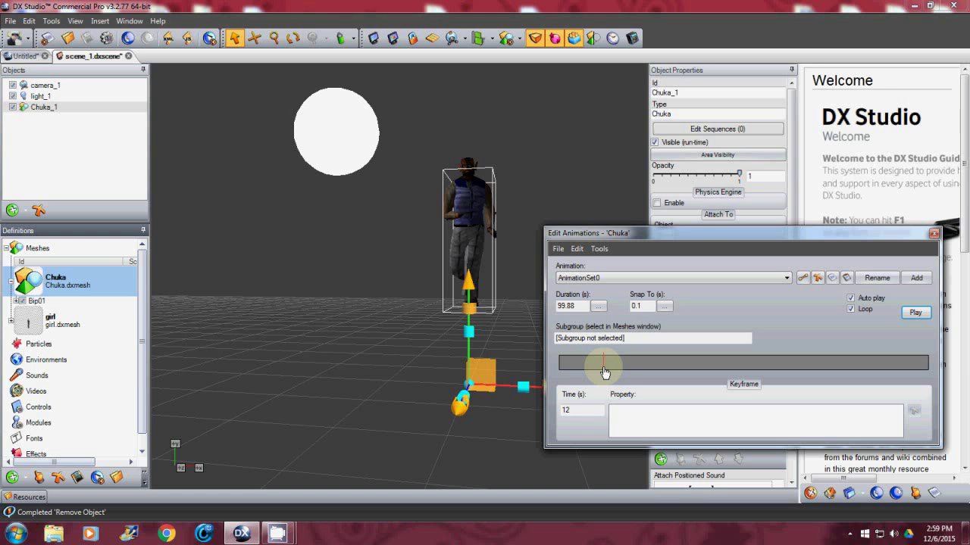
{"action": "left_click_drag", "start_coordinate": [604, 371], "coordinate": [603, 371]}
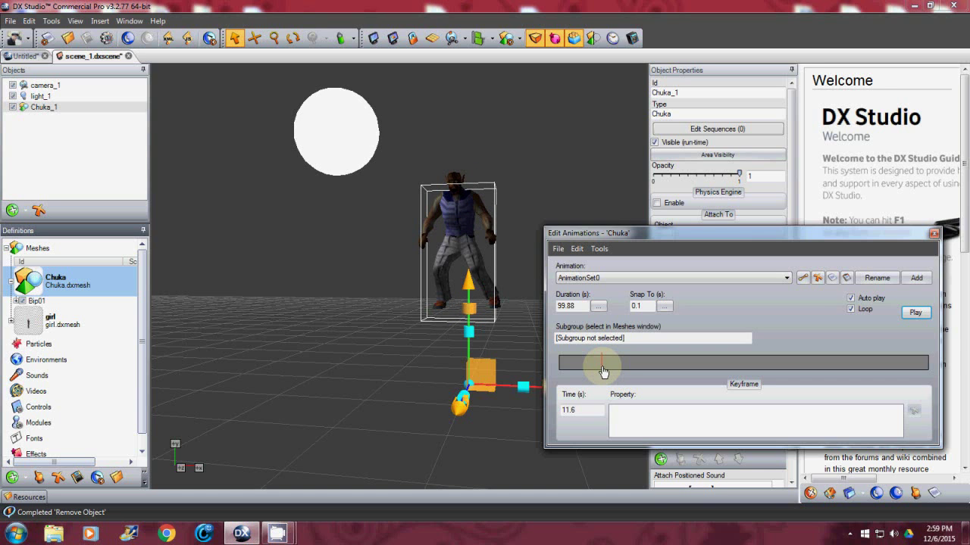
{"action": "left_click_drag", "start_coordinate": [603, 371], "coordinate": [605, 371]}
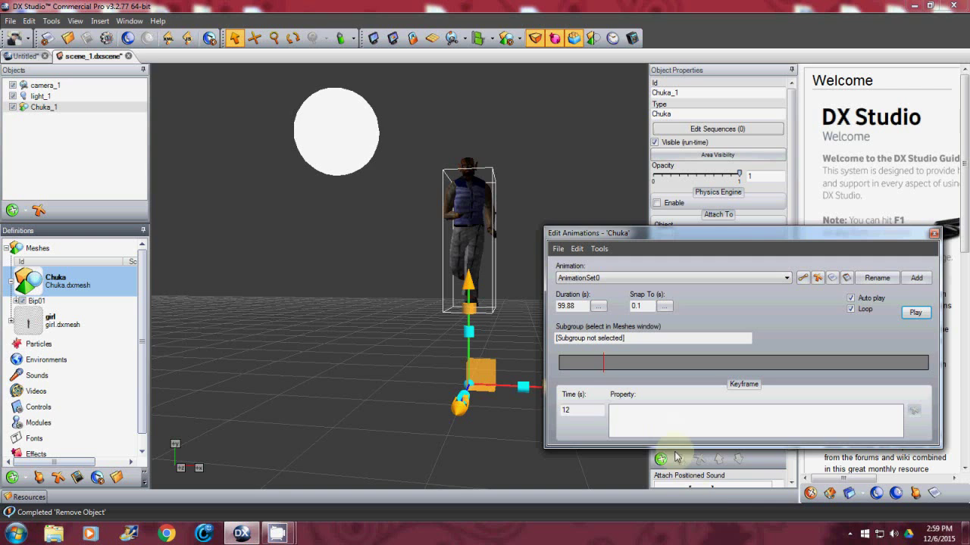
{"action": "left_click", "coordinate": [564, 413]}
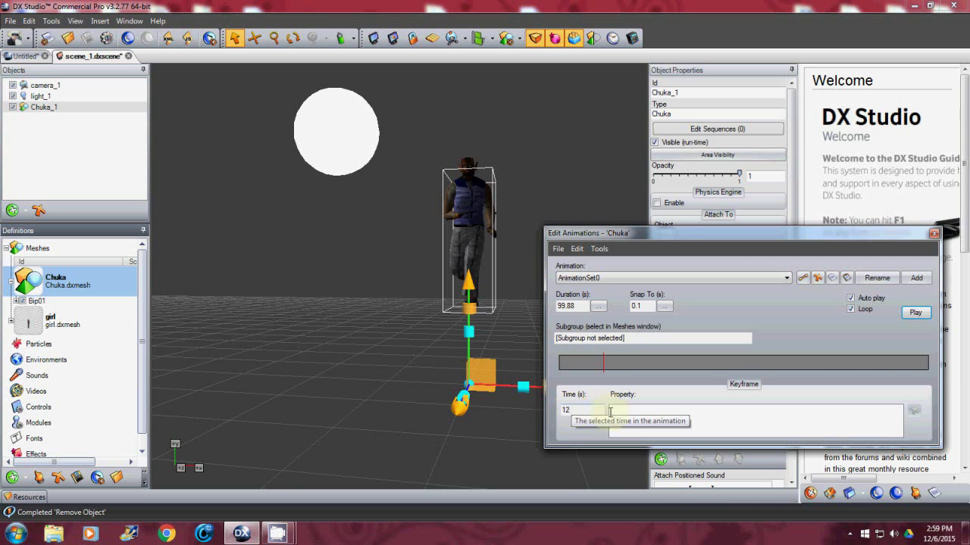
{"action": "left_click", "coordinate": [606, 367]}
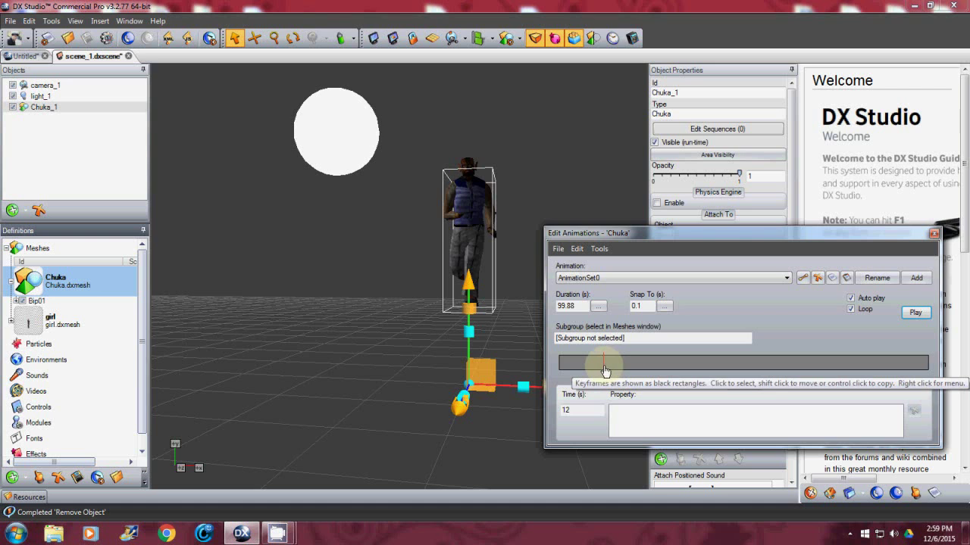
{"action": "left_click", "coordinate": [606, 372]}
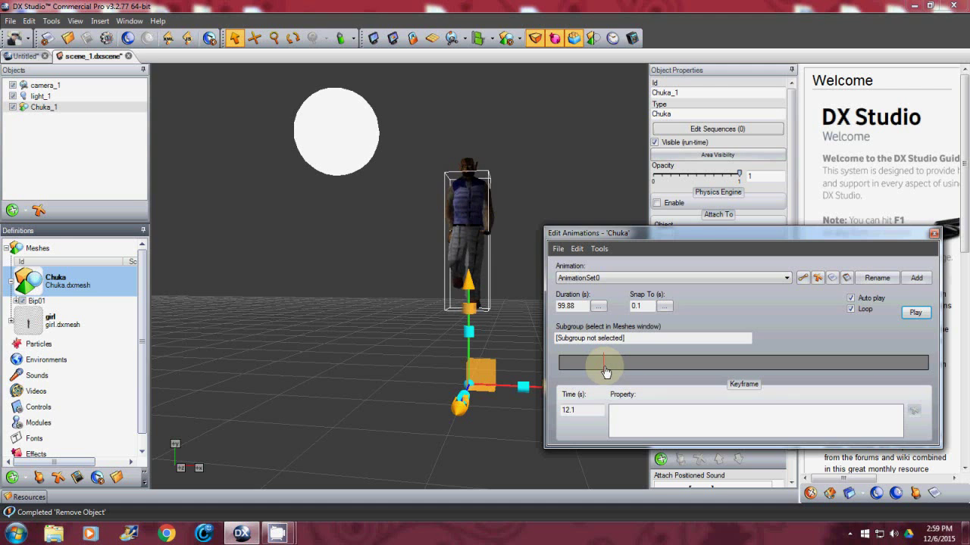
{"action": "left_click", "coordinate": [607, 371]}
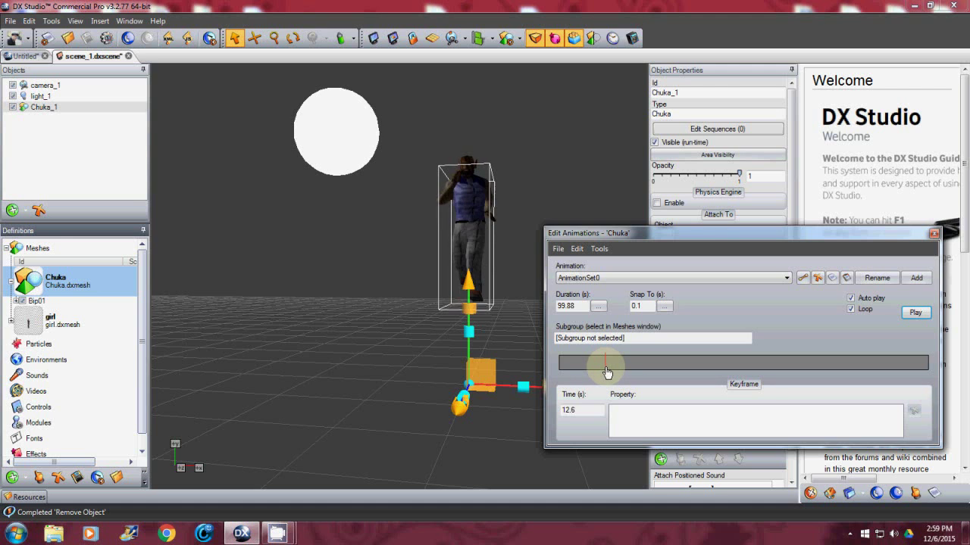
{"action": "left_click", "coordinate": [607, 371]}
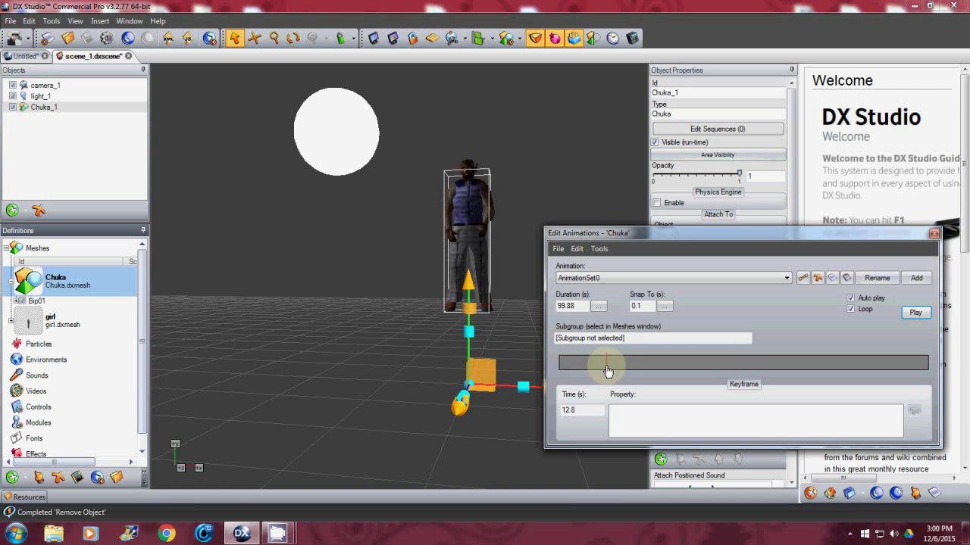
{"action": "left_click", "coordinate": [607, 371]}
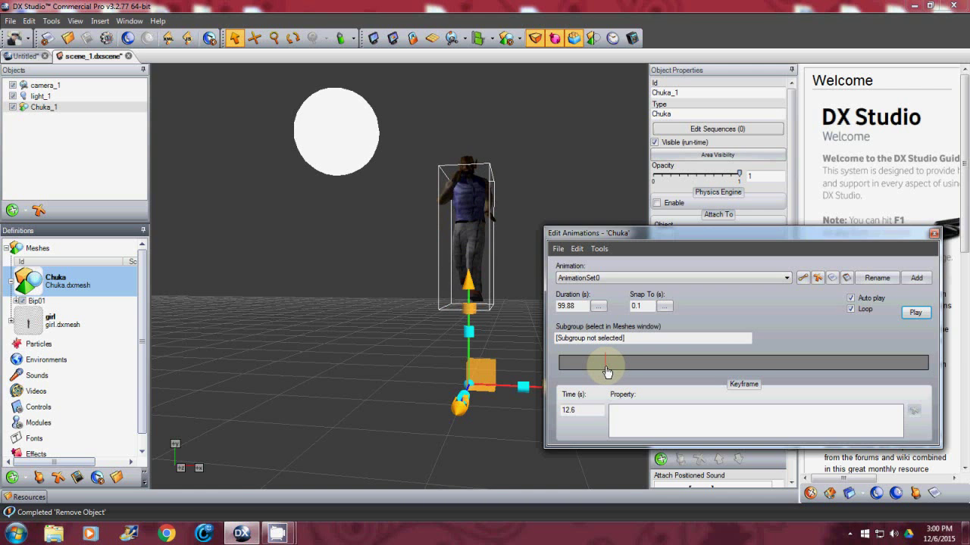
{"action": "left_click", "coordinate": [579, 413]}
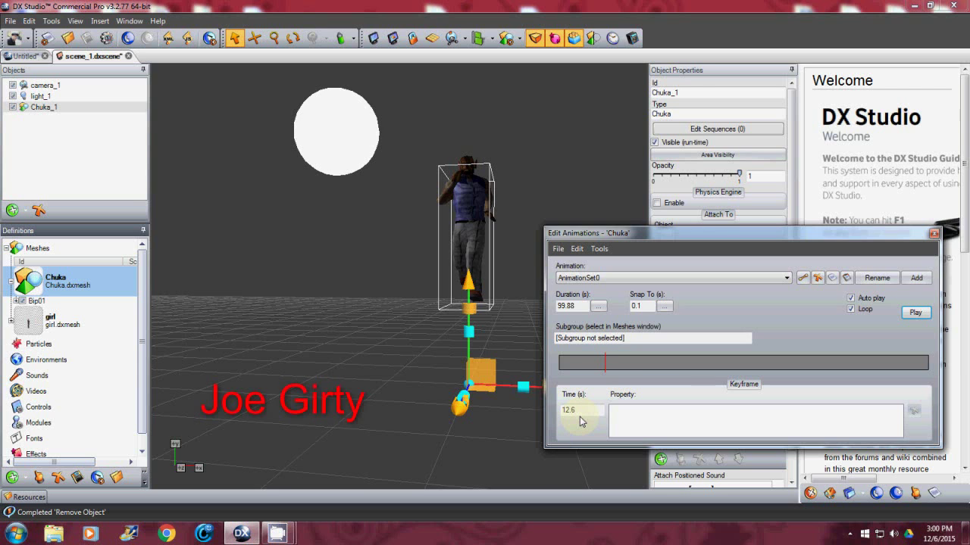
- Add a 'run' range of 12 to 12.6 s in Animation Split and split AnimationSet0
{"action": "left_click", "coordinate": [802, 279]}
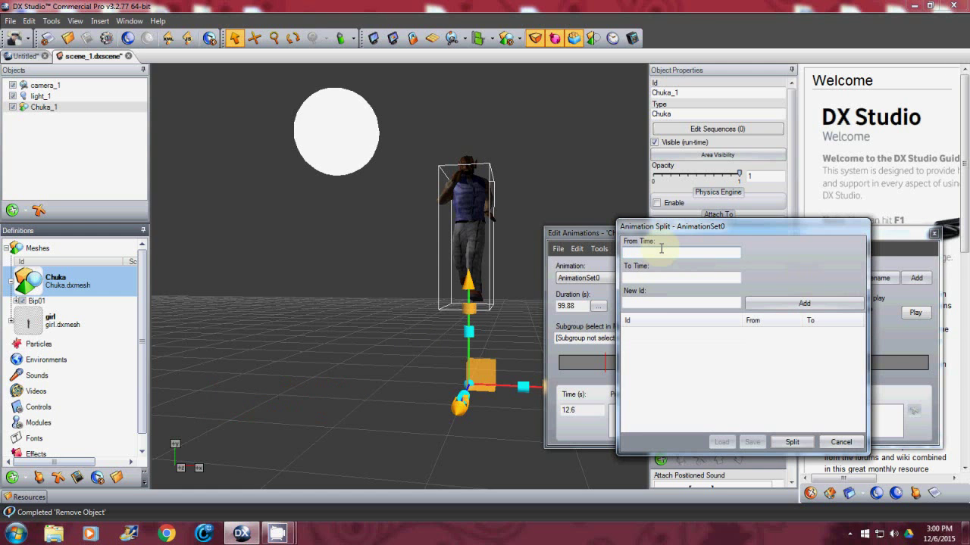
{"action": "type", "text": "1"}
{"action": "type", "text": "2"}
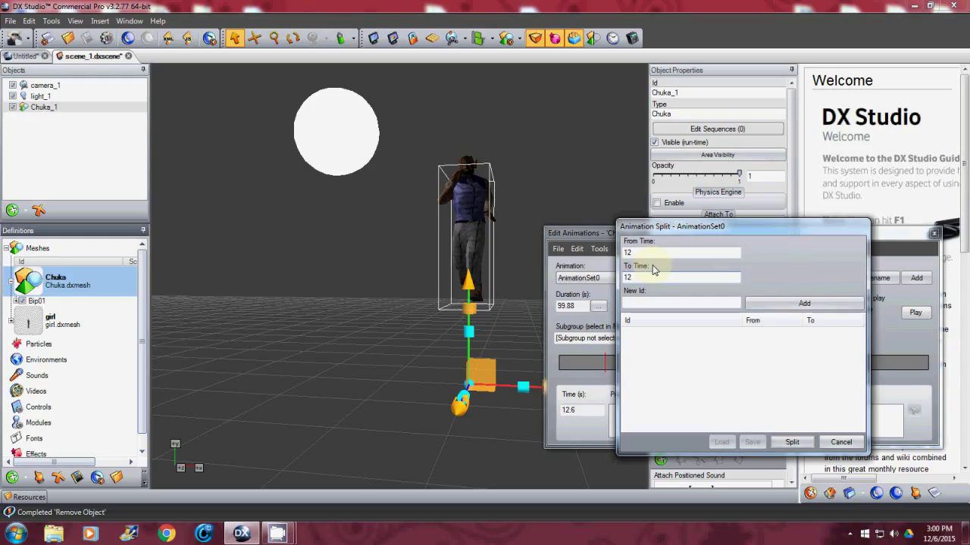
{"action": "type", "text": ".6"}
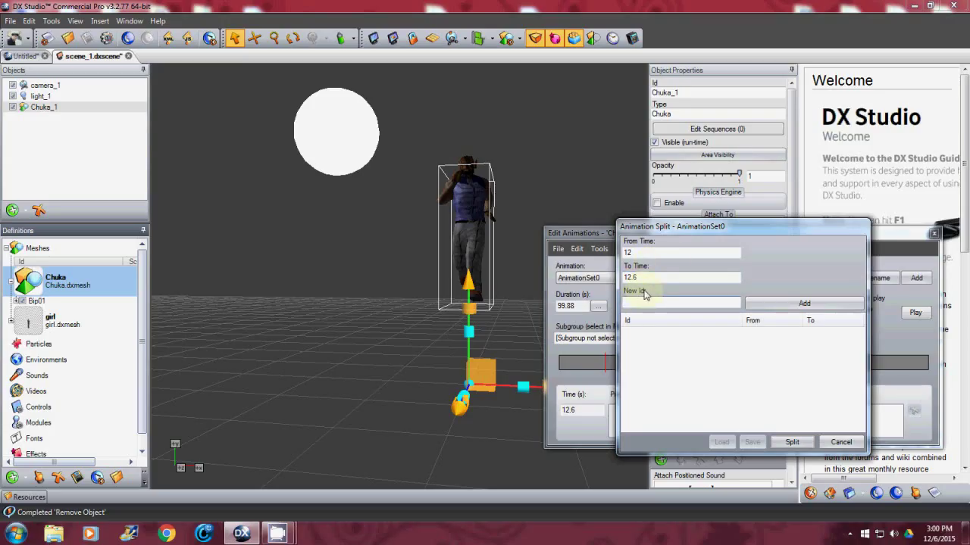
{"action": "type", "text": "ru"}
{"action": "type", "text": "n"}
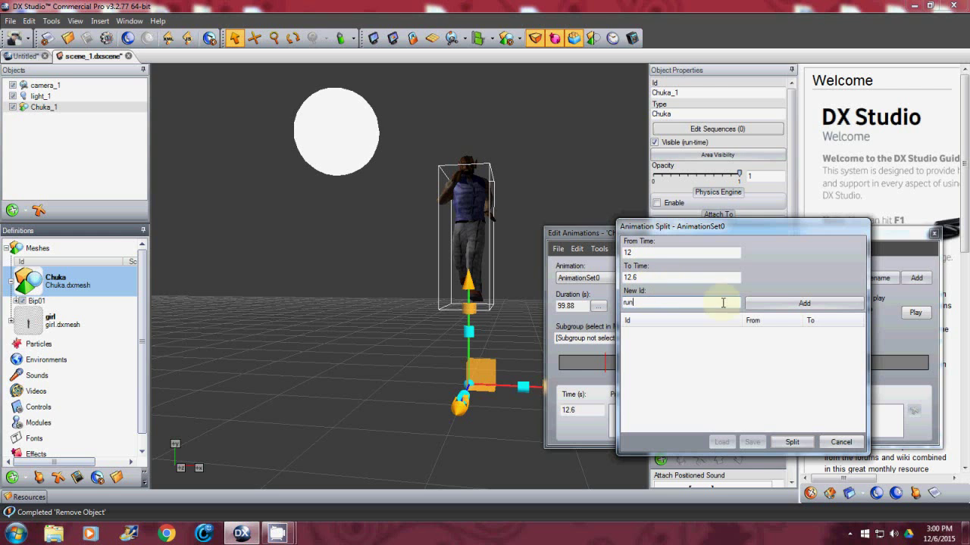
{"action": "left_click", "coordinate": [767, 304]}
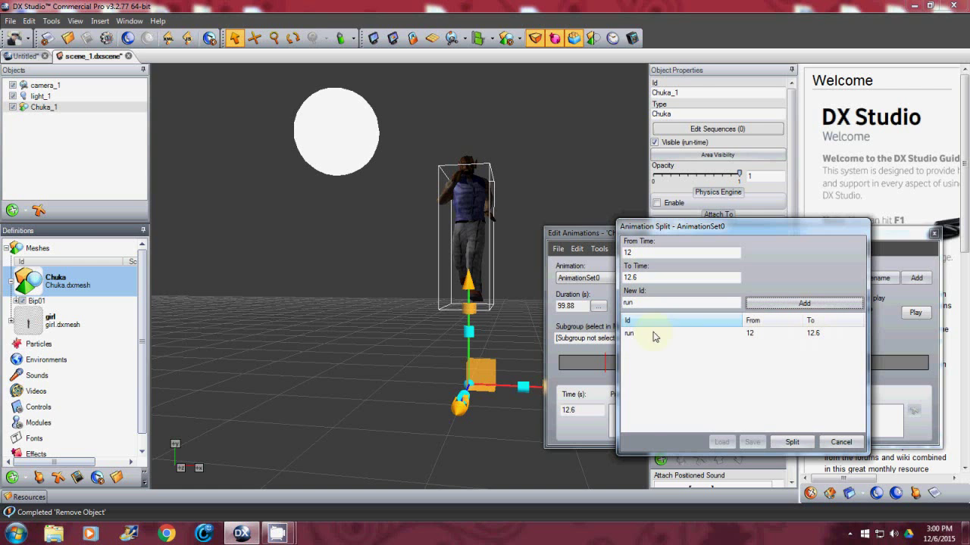
{"action": "left_click", "coordinate": [792, 442]}
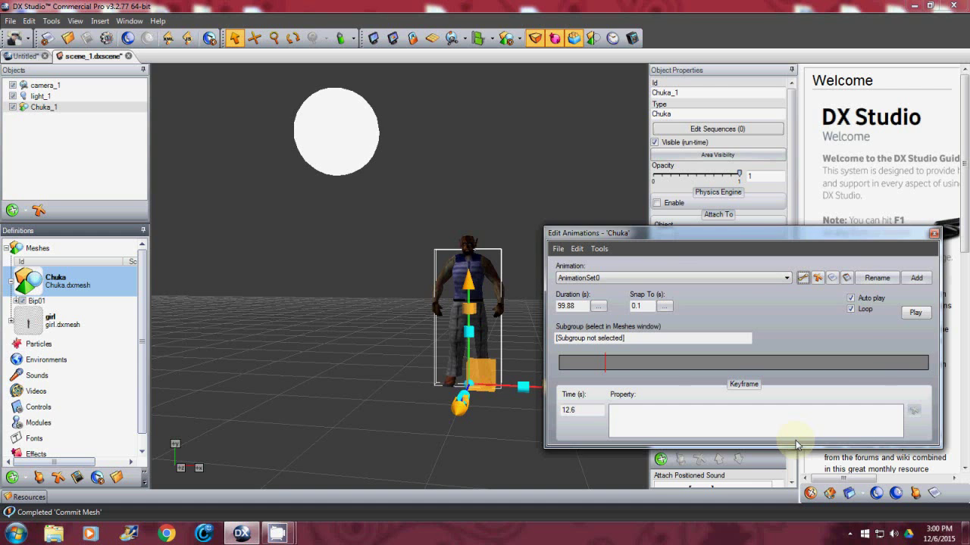
{"action": "left_click", "coordinate": [787, 278]}
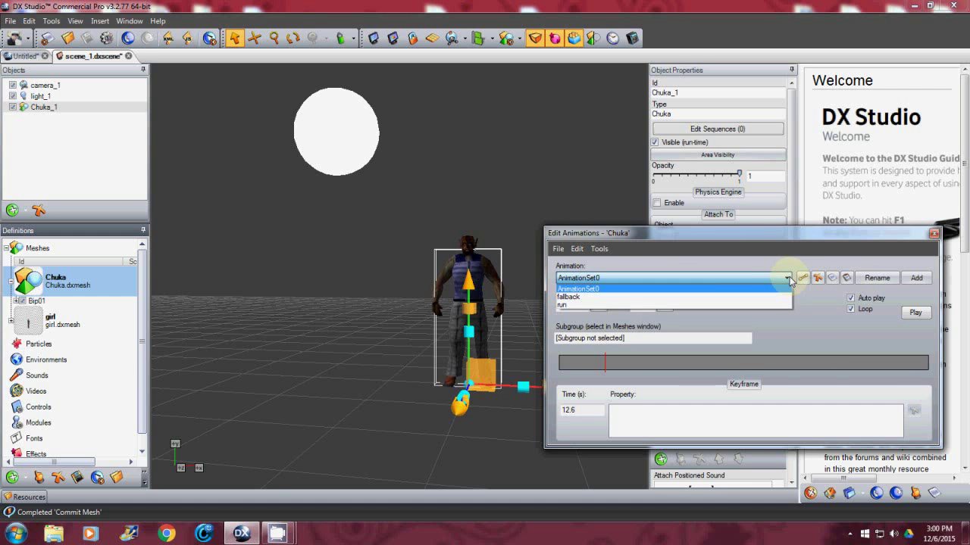
{"action": "left_click", "coordinate": [574, 306]}
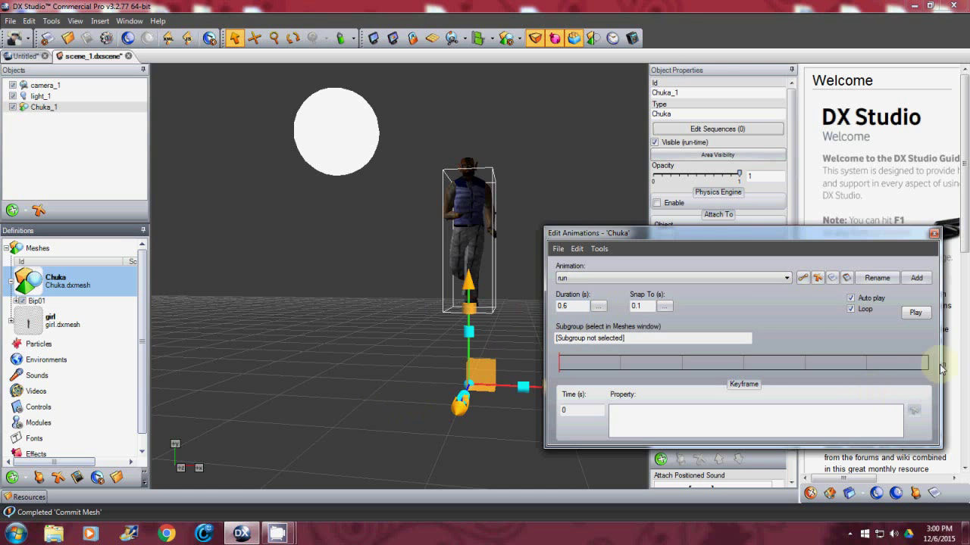
{"action": "left_click", "coordinate": [915, 315]}
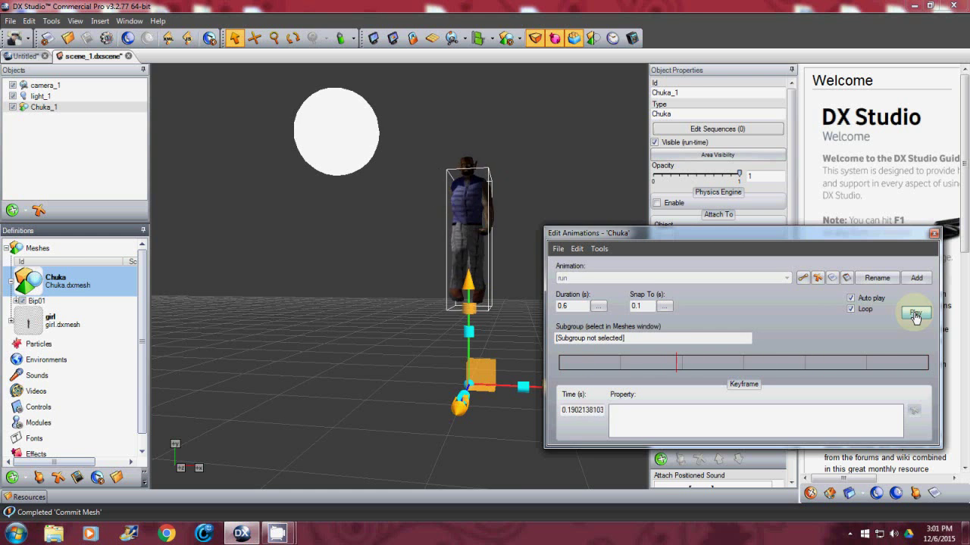
{"action": "left_click", "coordinate": [915, 314]}
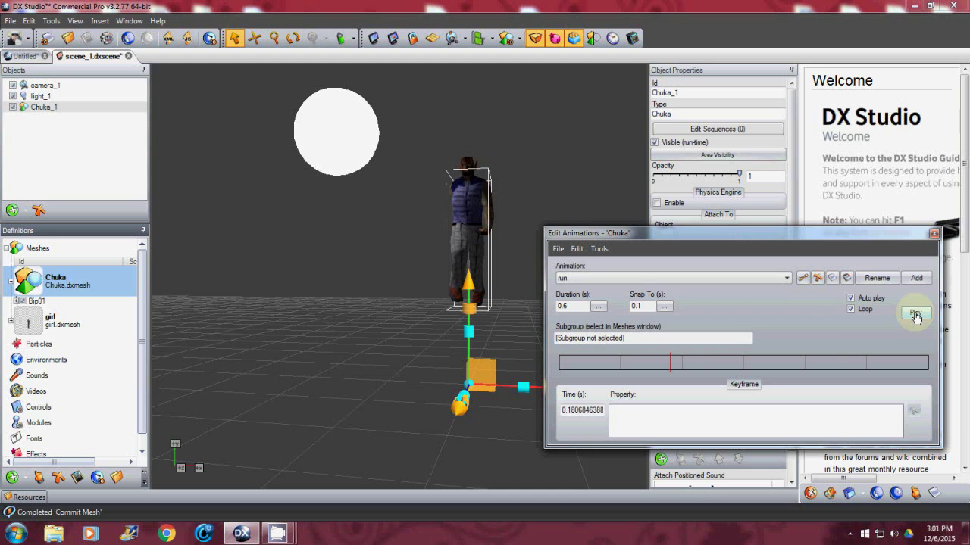
{"action": "left_click", "coordinate": [788, 278]}
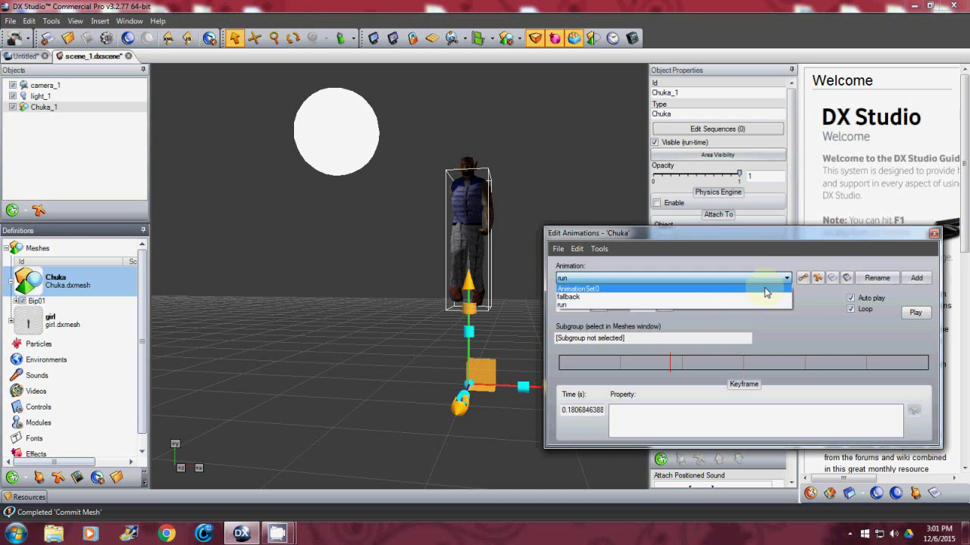
{"action": "left_click", "coordinate": [759, 292]}
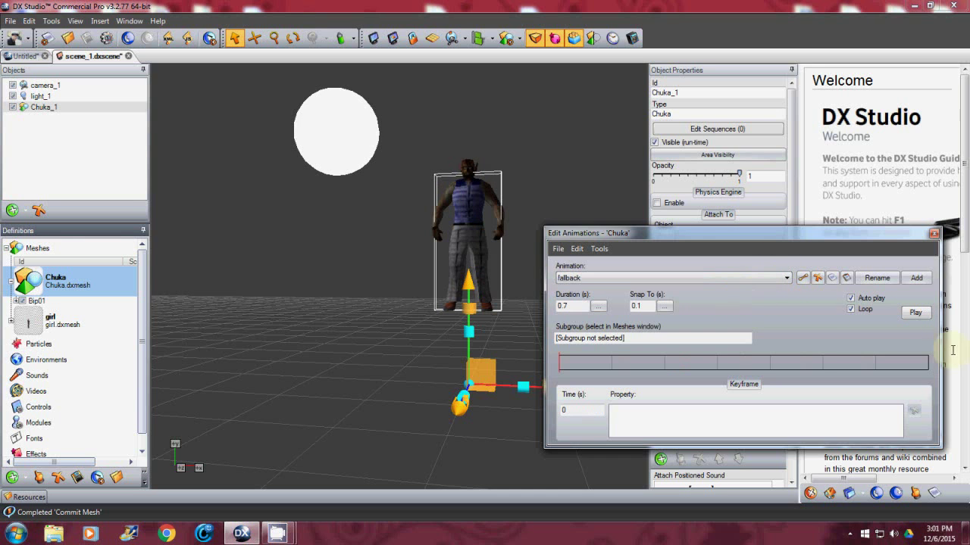
{"action": "left_click", "coordinate": [915, 314]}
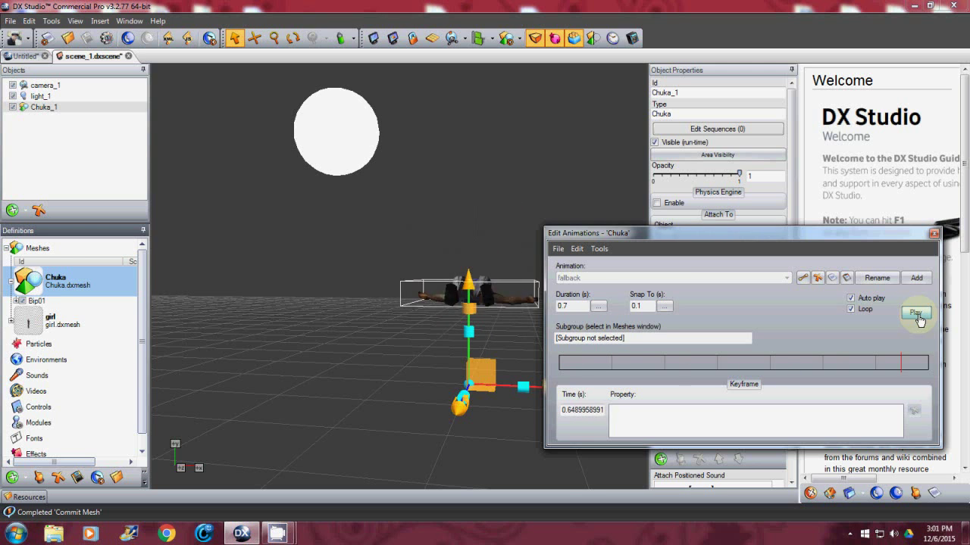
{"action": "left_click", "coordinate": [917, 313]}
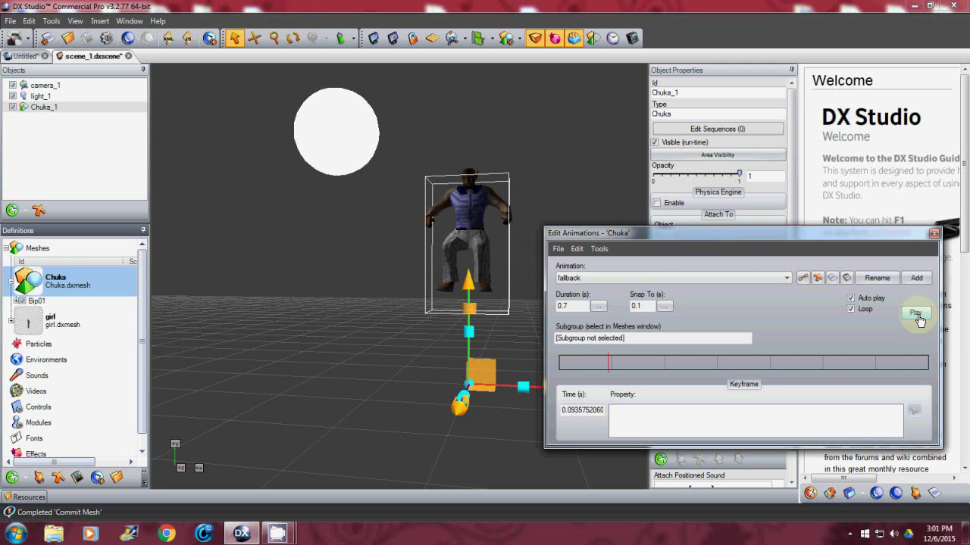
{"action": "left_click", "coordinate": [787, 278]}
{"action": "left_click", "coordinate": [763, 289]}
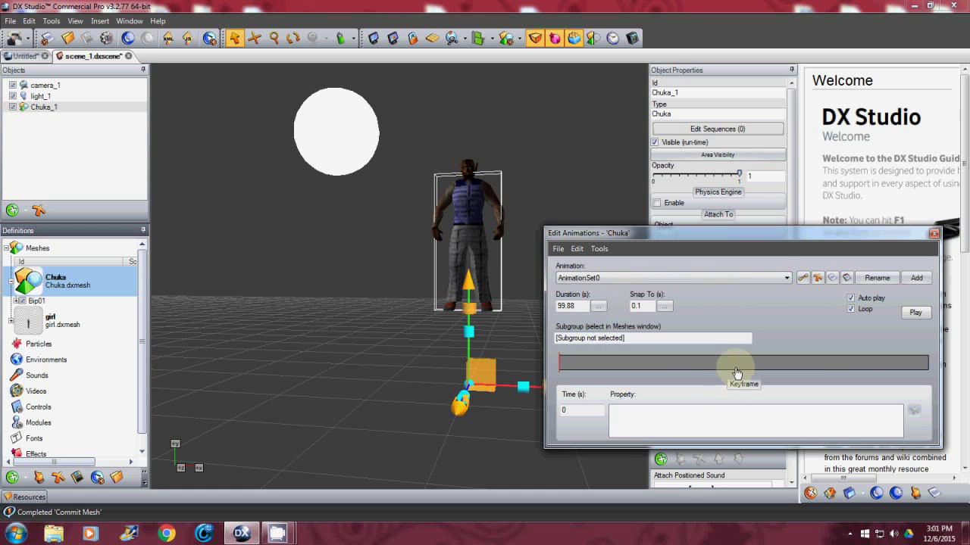
- Keep AnimationSet0 selected and jump its preview to 20 seconds, showing Chuka seated
{"action": "left_click", "coordinate": [787, 280]}
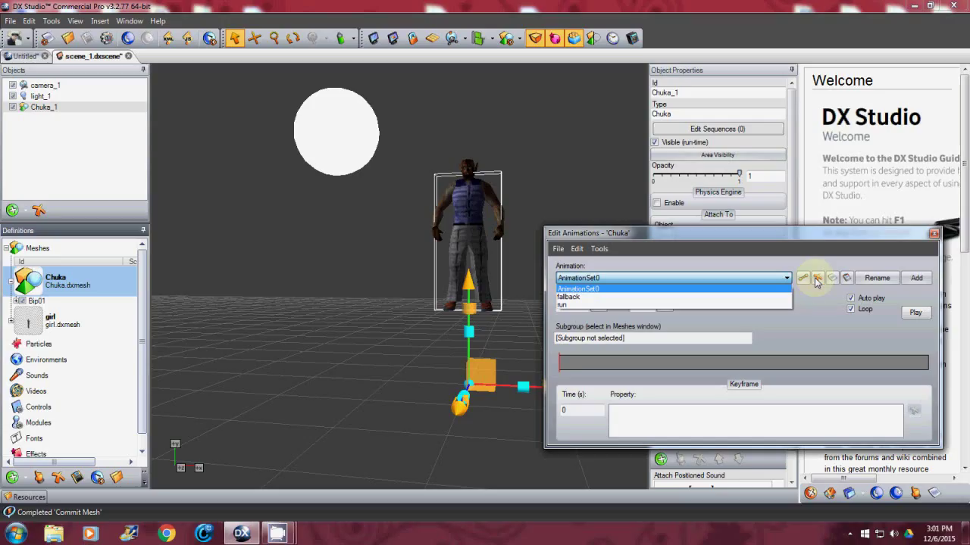
{"action": "left_click", "coordinate": [800, 316]}
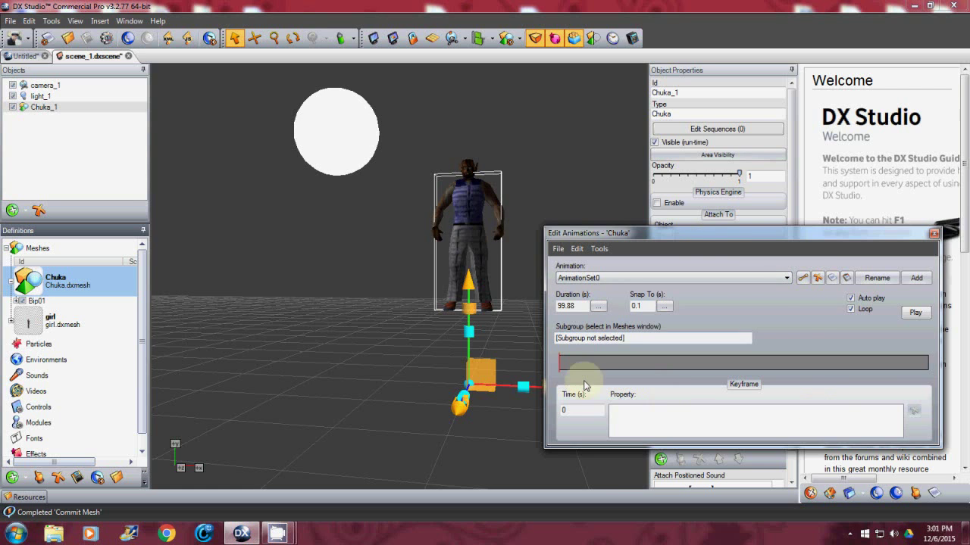
{"action": "left_click", "coordinate": [633, 365]}
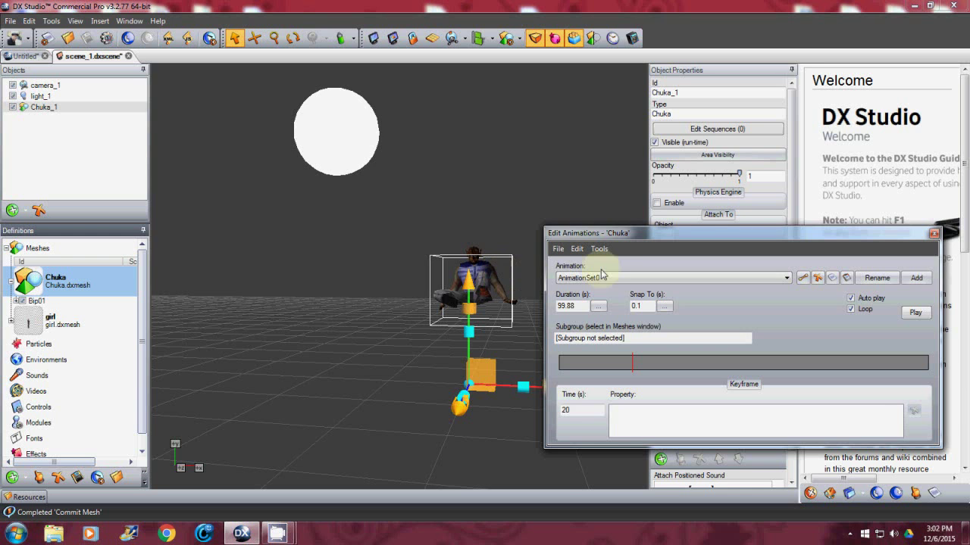
- Close the Edit Animations window and switch on the Play Animations toolbar toggle
{"action": "left_click", "coordinate": [935, 234]}
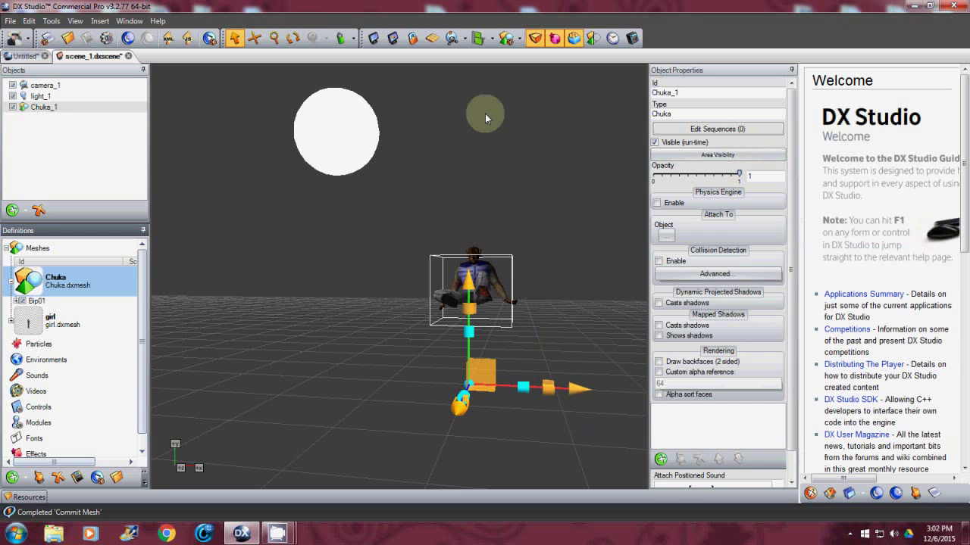
{"action": "left_click", "coordinate": [612, 38]}
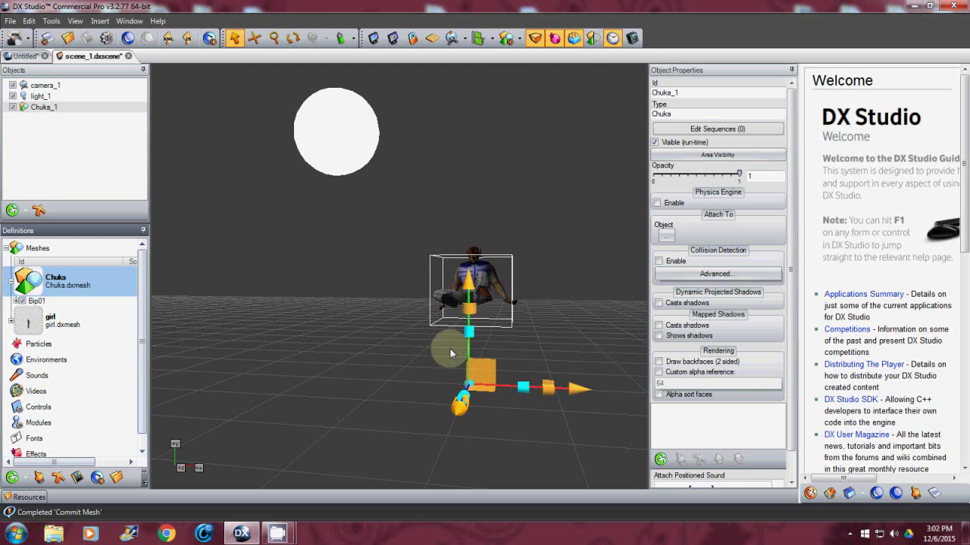